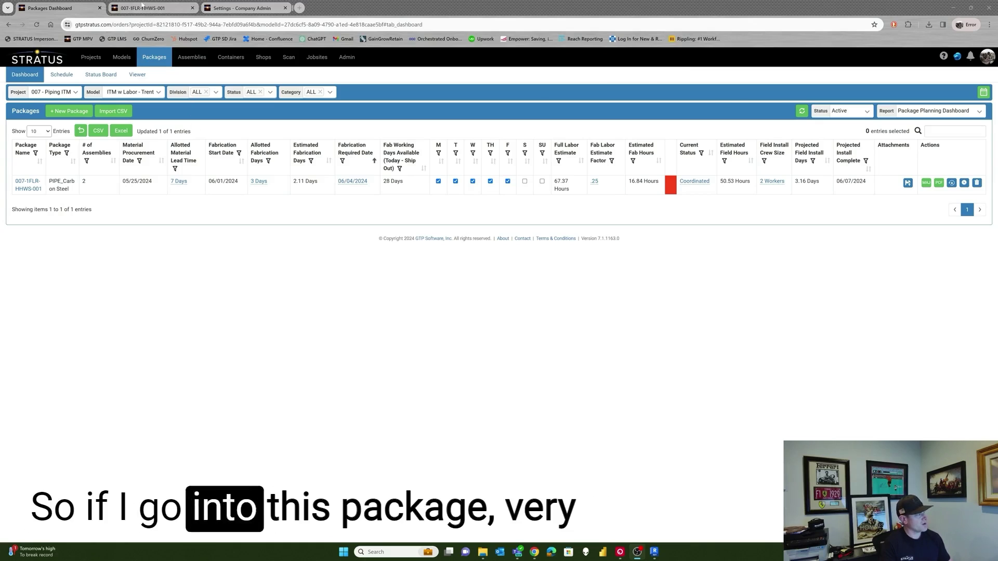
Step: Open package 007-1FLR-HHWS-001 in the 3D viewer and highlight assemblies 1FLR-HHWS-001 and 1FLR-HHWS-002 in turn
{"action": "left_click", "coordinate": [141, 7]}
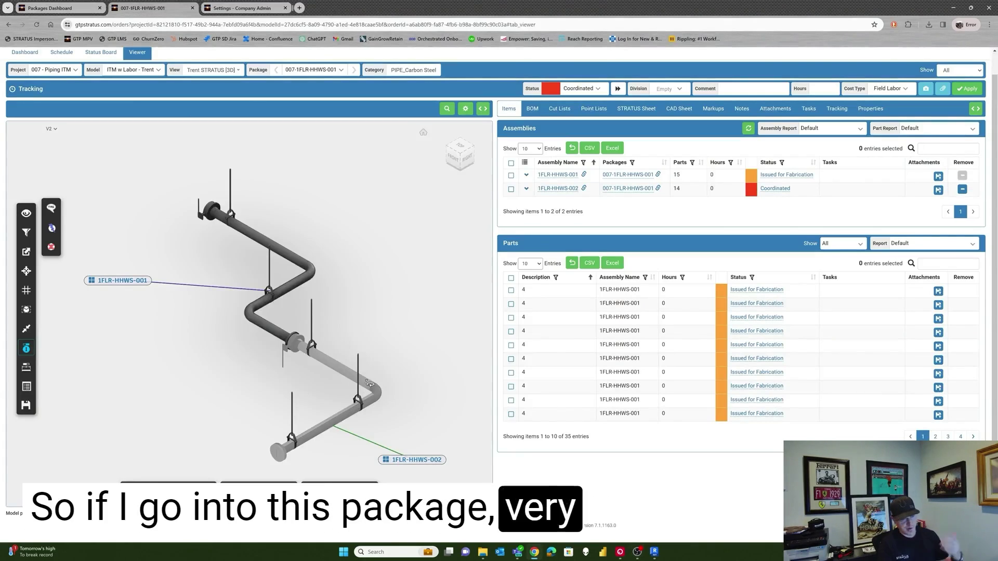
{"action": "left_click", "coordinate": [254, 235]}
{"action": "left_click", "coordinate": [325, 362]}
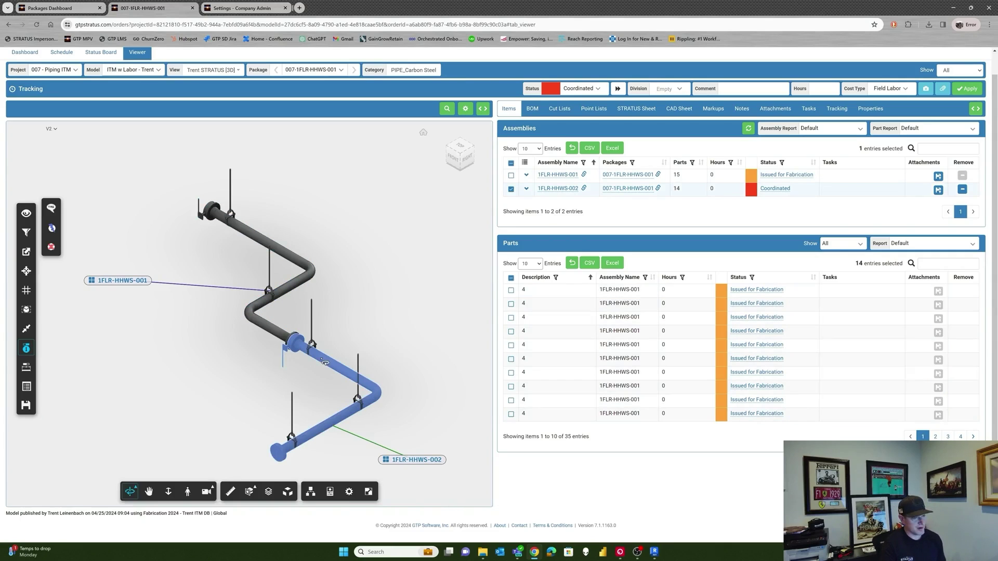
{"action": "left_click", "coordinate": [278, 246]}
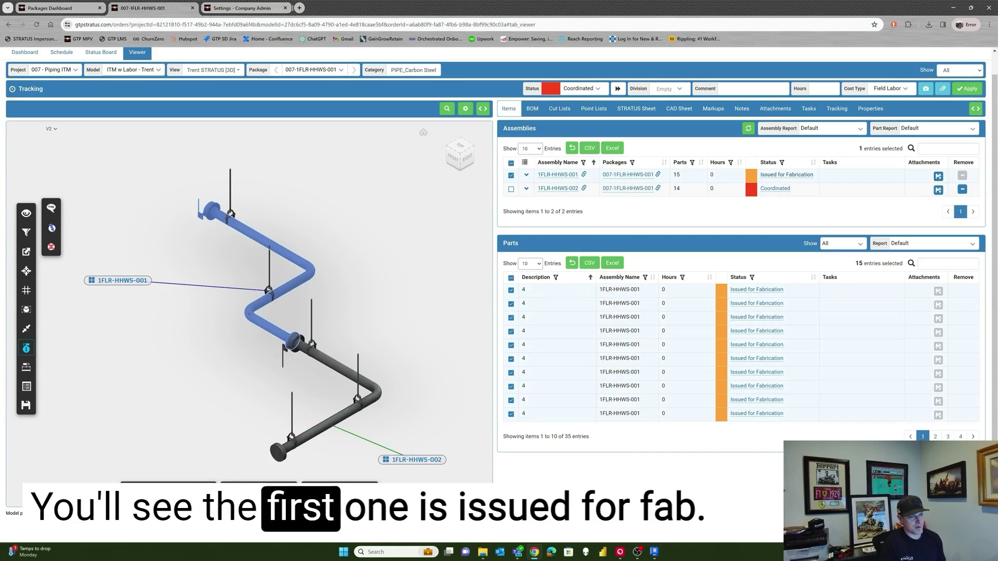
{"action": "left_click", "coordinate": [328, 365]}
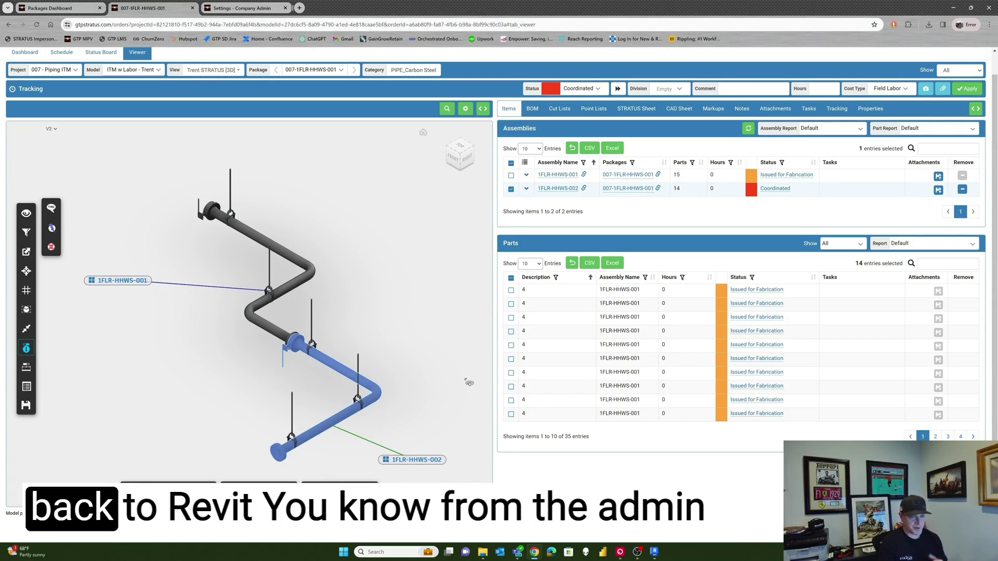
Step: Show in Company Admin settings that Property to Map to Status Name is STRATUS Tracking Status
{"action": "left_click", "coordinate": [253, 13]}
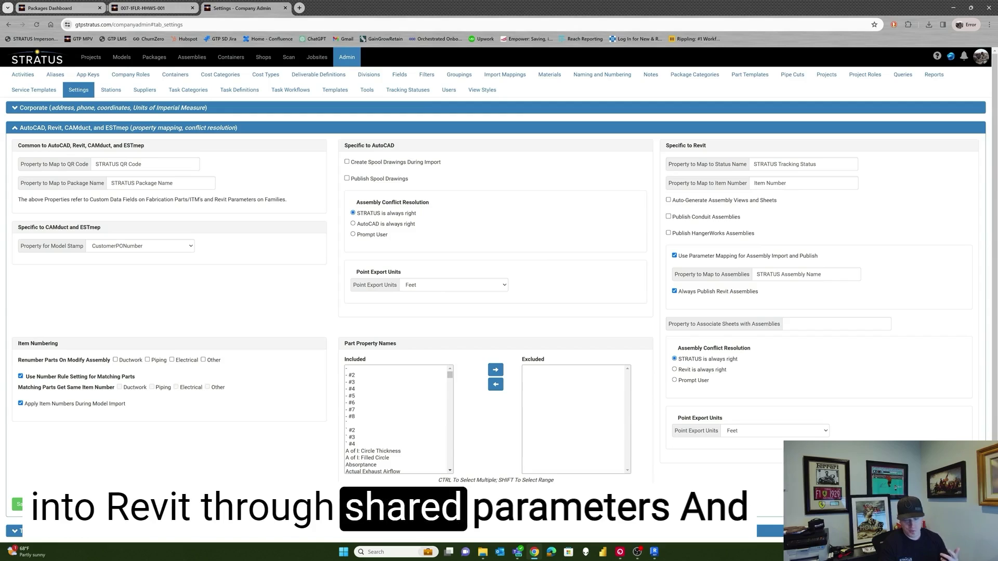
{"action": "left_click_drag", "start_coordinate": [654, 162], "coordinate": [746, 164]}
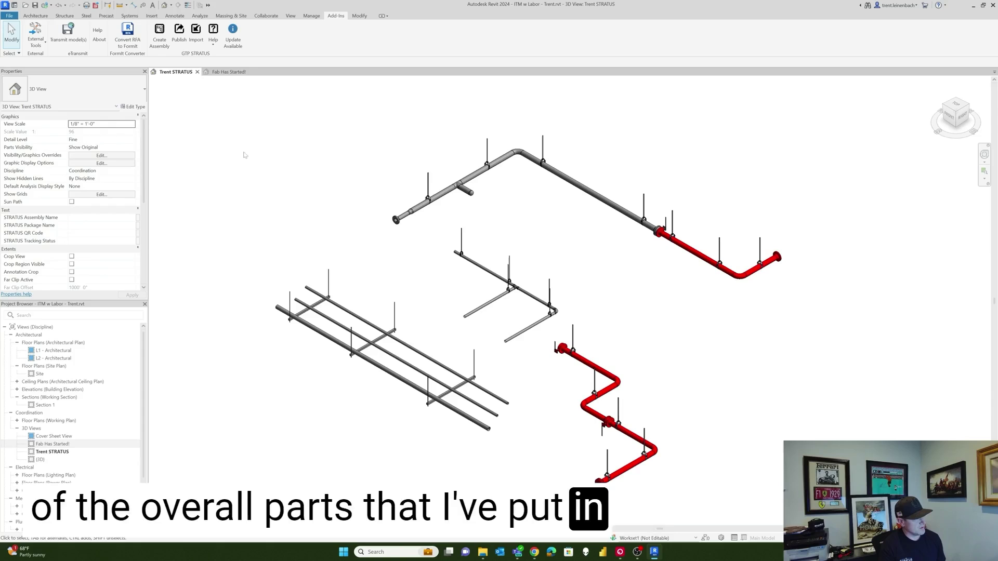
Step: In the Fab Has Started! view, open the Fab Has Started filter's rules via VG Filters
{"action": "left_click", "coordinate": [225, 72]}
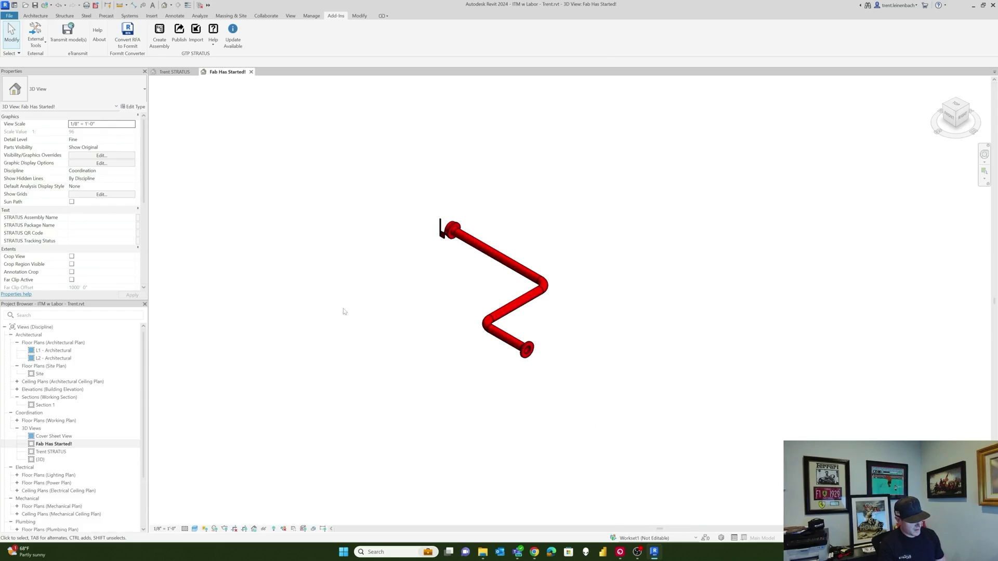
{"action": "key", "text": "v"}
{"action": "key", "text": "g"}
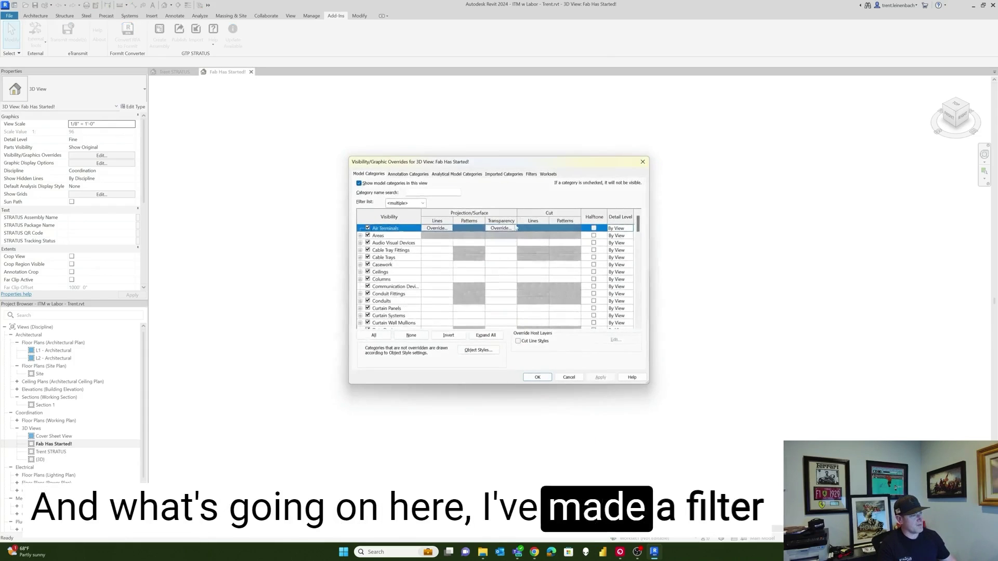
{"action": "left_click", "coordinate": [530, 174]}
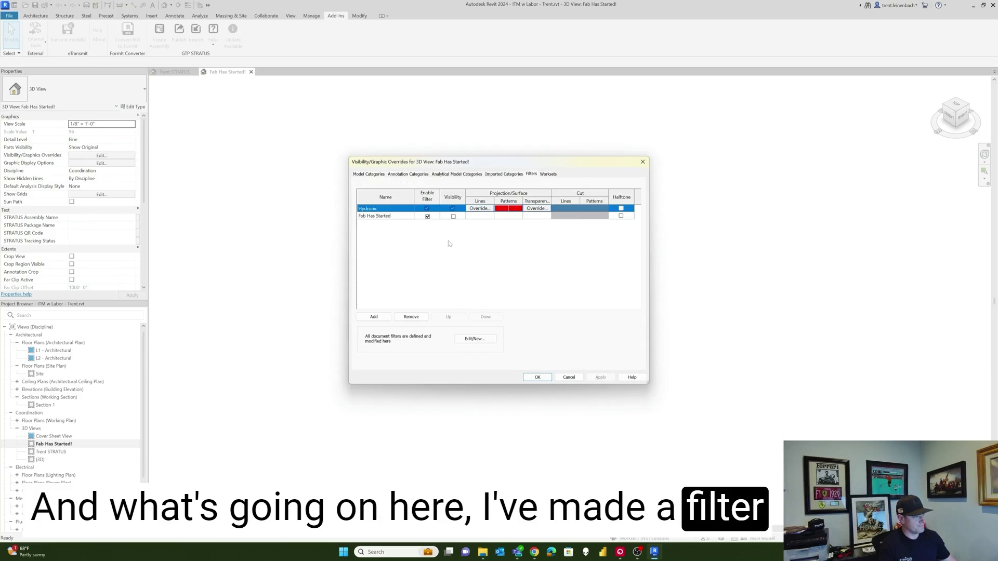
{"action": "left_click", "coordinate": [384, 216]}
{"action": "left_click", "coordinate": [466, 338]}
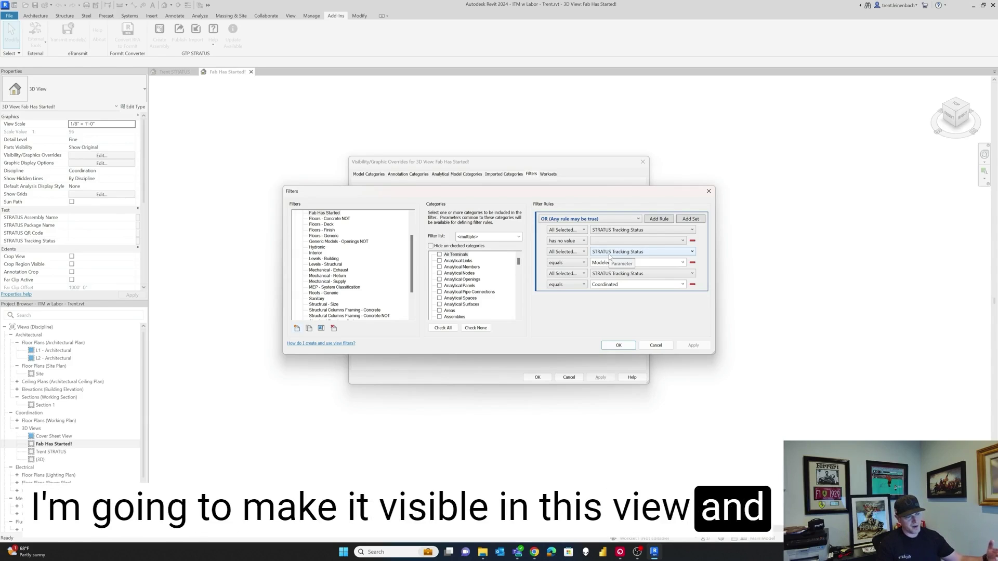
Step: Close the filter and graphics dialogs, then select red spool pipes to confirm Issued for Fabrication status
{"action": "left_click", "coordinate": [655, 347]}
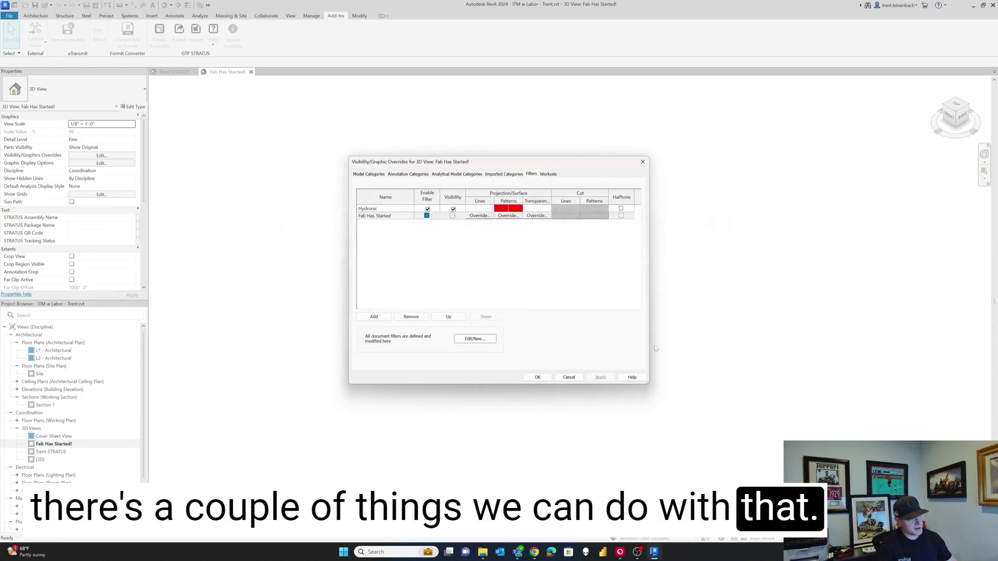
{"action": "left_click", "coordinate": [565, 381]}
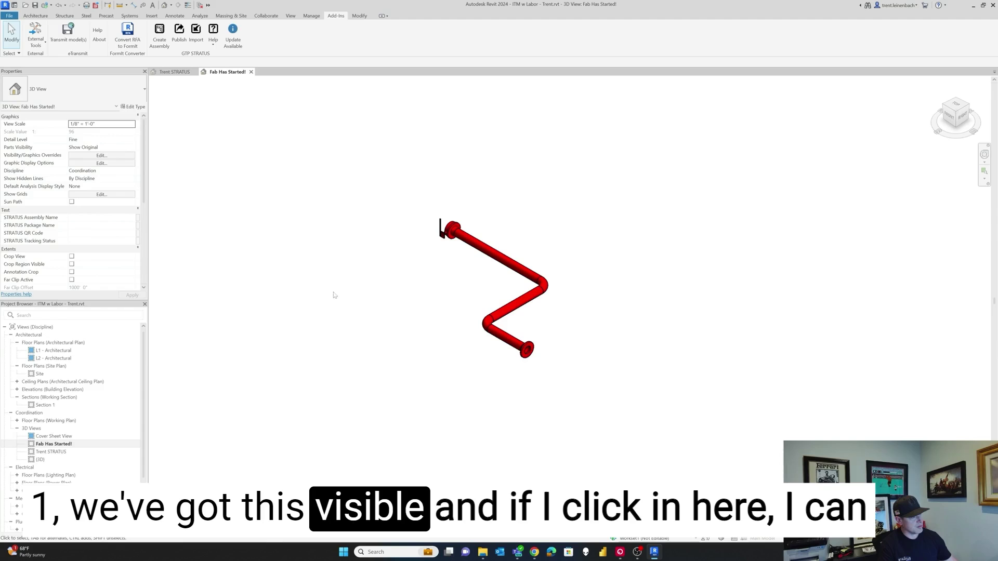
{"action": "left_click", "coordinate": [462, 242]}
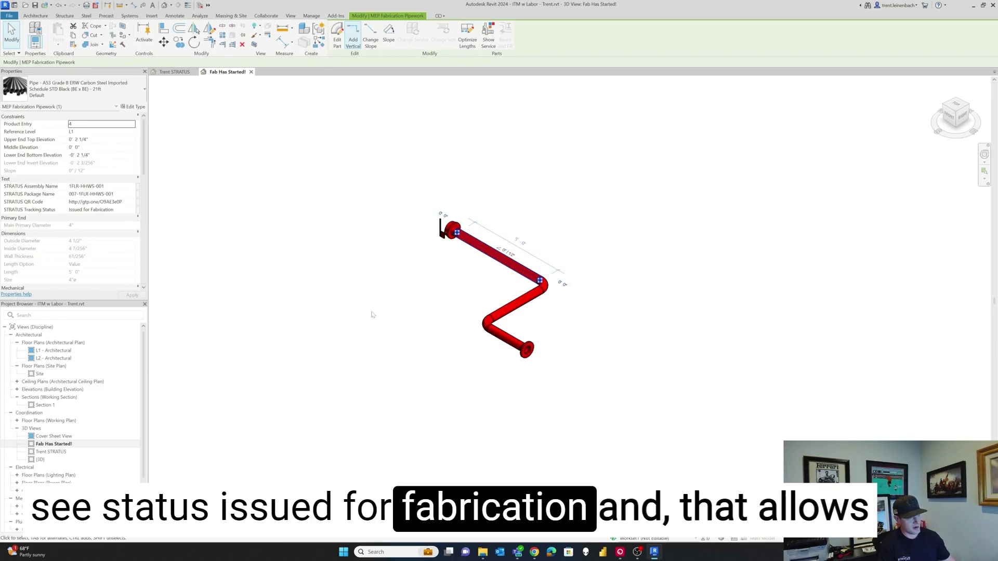
{"action": "left_click", "coordinate": [403, 325]}
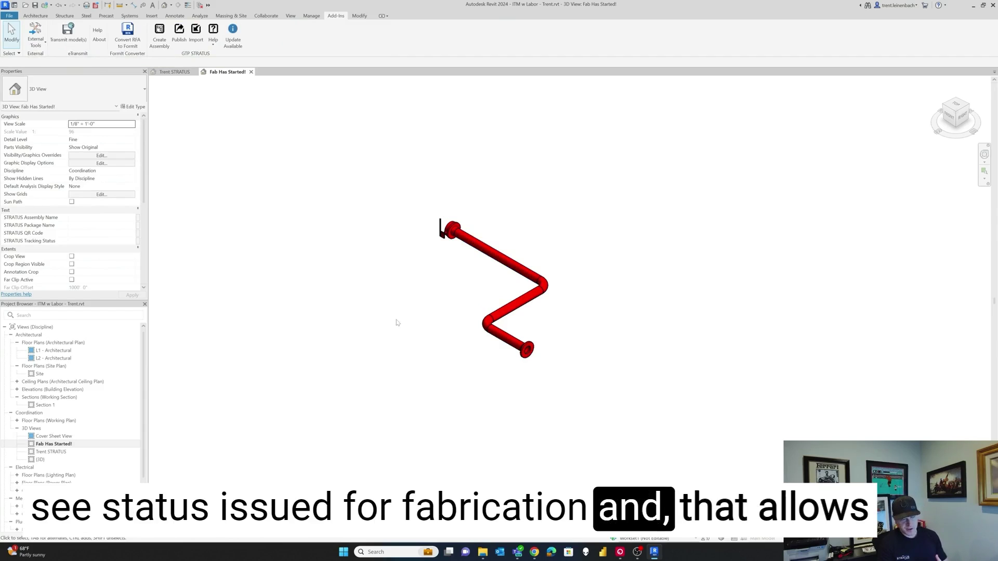
{"action": "left_click_drag", "start_coordinate": [374, 167], "coordinate": [601, 400]}
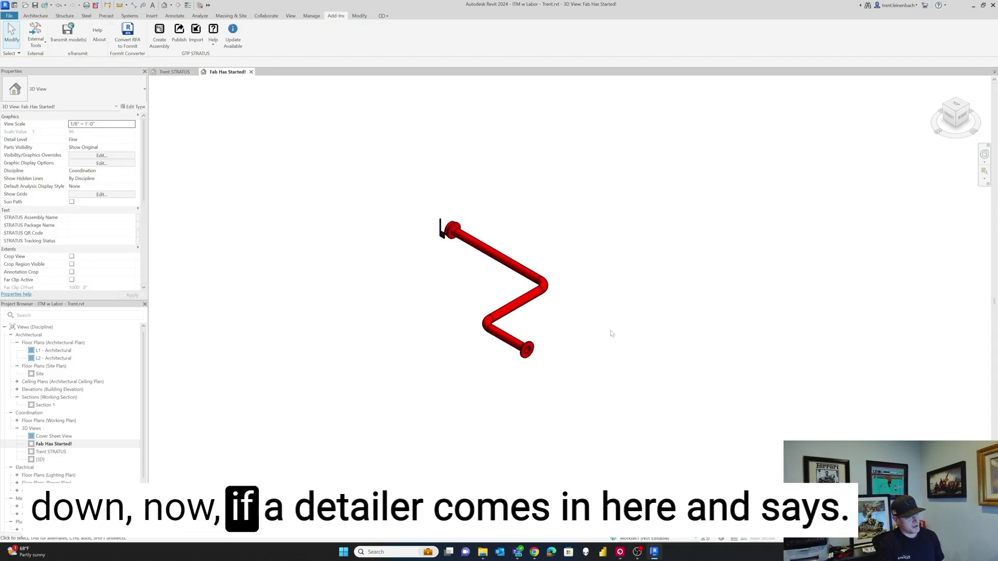
{"action": "left_click", "coordinate": [493, 254]}
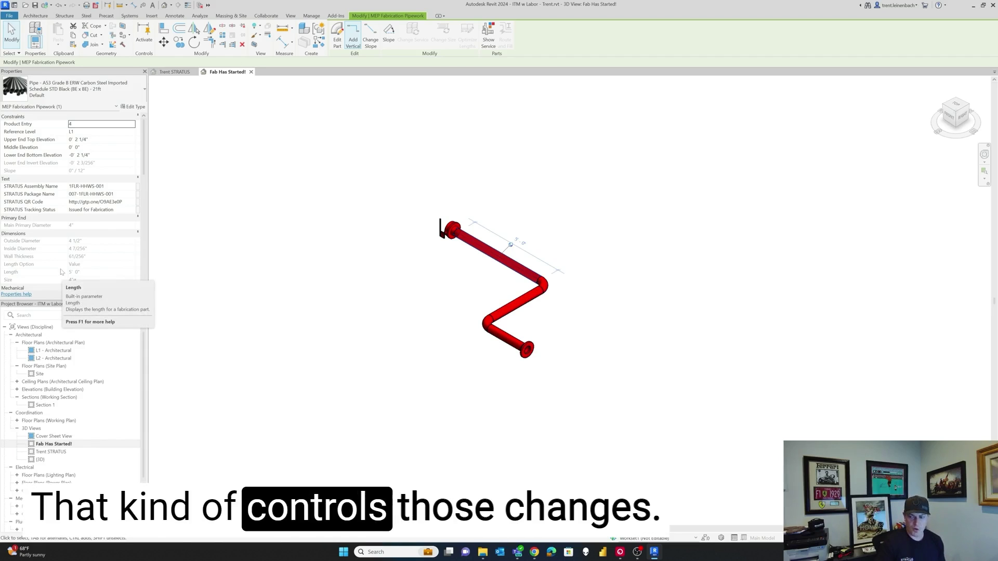
{"action": "left_click", "coordinate": [278, 250]}
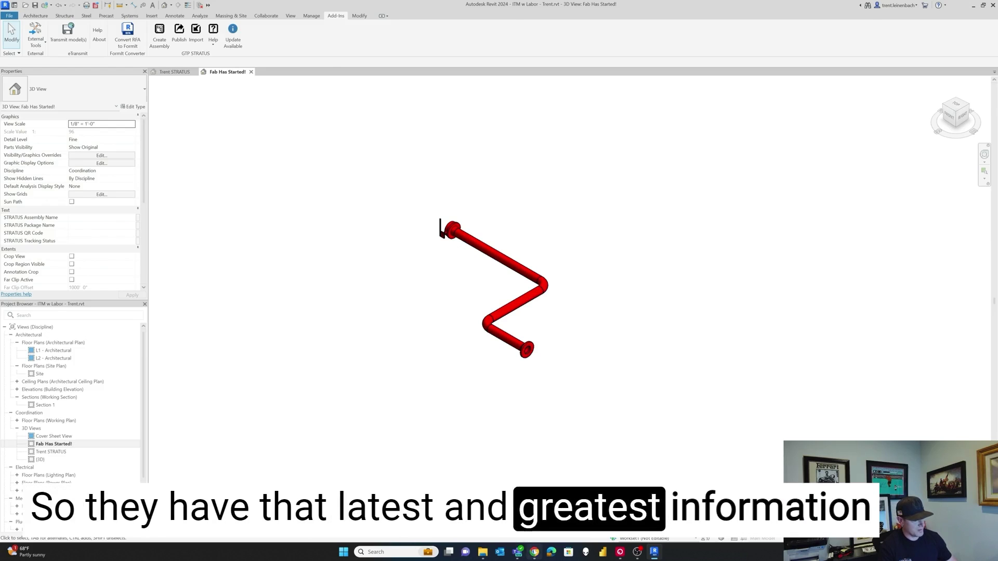
Step: Set assembly 1FLR-HHWS-002's status to Issued for Fabrication in the STRATUS viewer, then go back to Revit
{"action": "left_click", "coordinate": [534, 551]}
{"action": "left_click", "coordinate": [424, 316]}
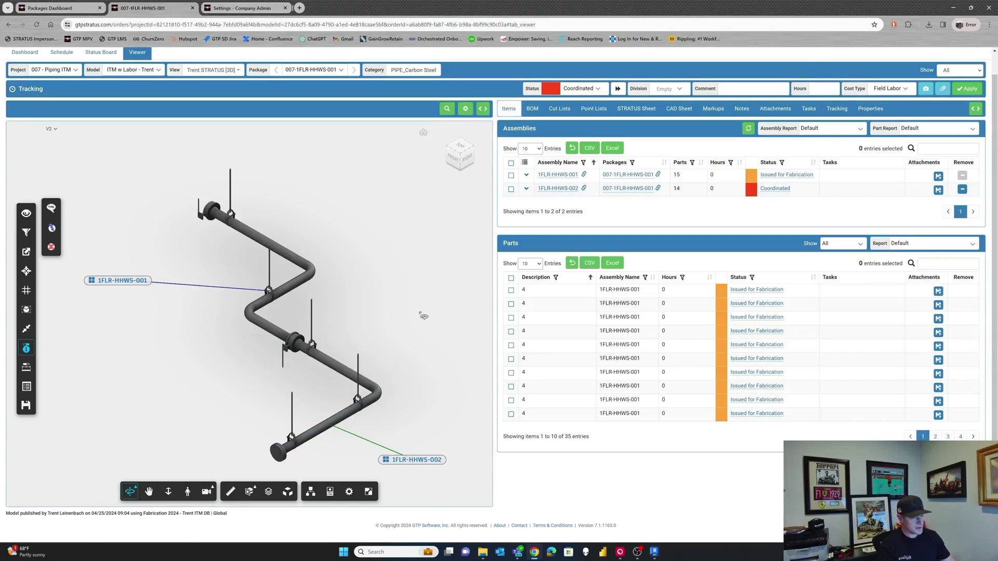
{"action": "left_click", "coordinate": [337, 367]}
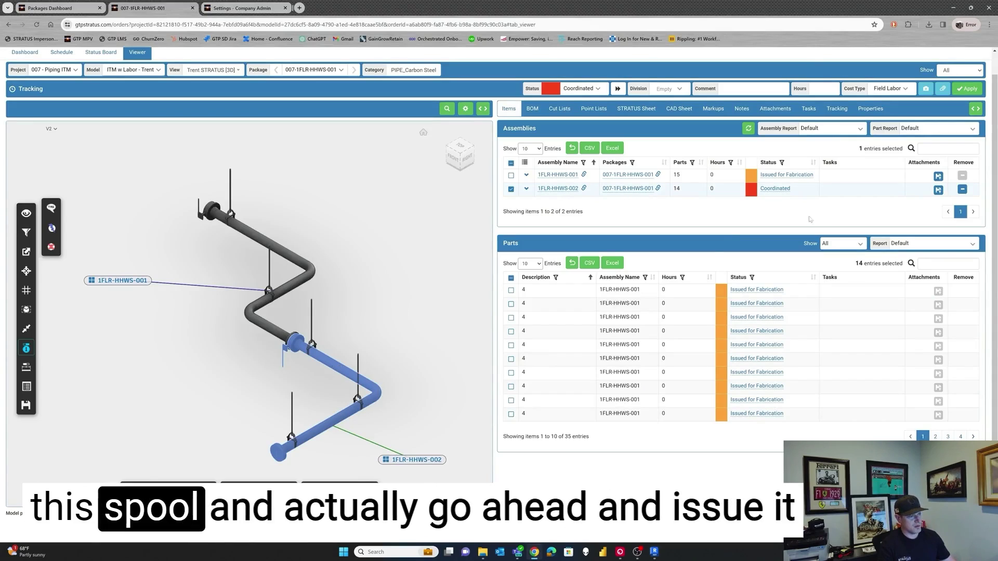
{"action": "left_click", "coordinate": [337, 368]}
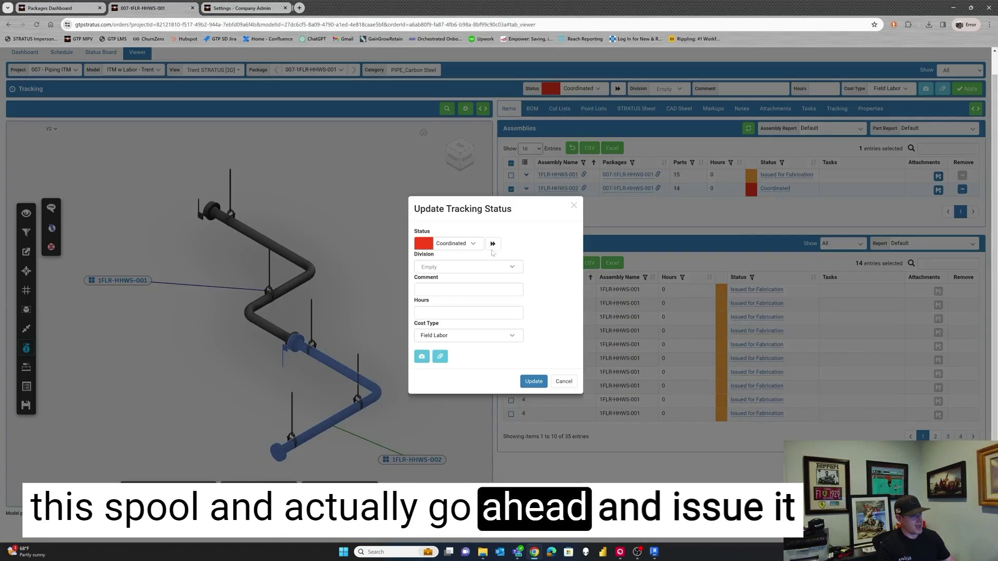
{"action": "left_click", "coordinate": [533, 381]}
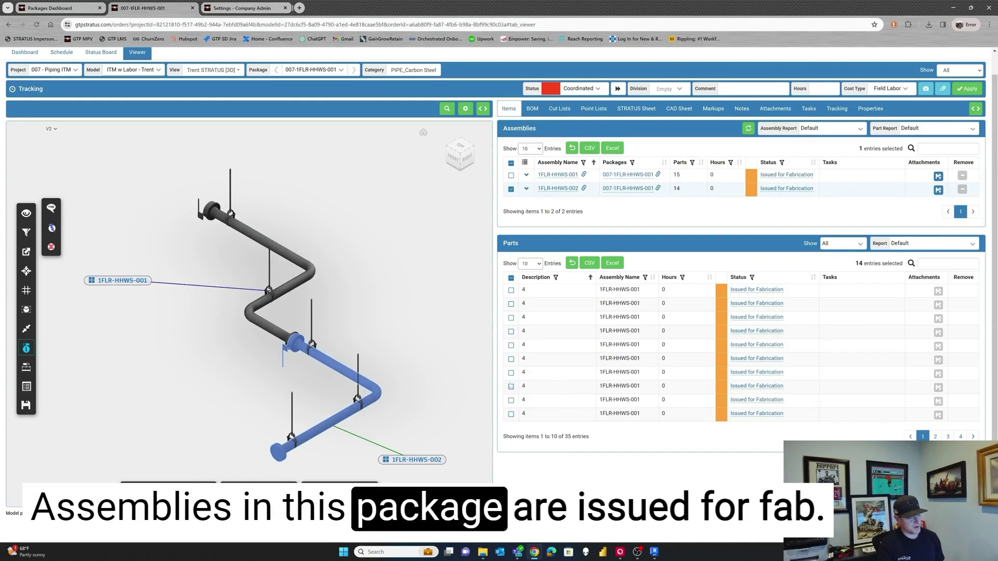
{"action": "left_click", "coordinate": [654, 552]}
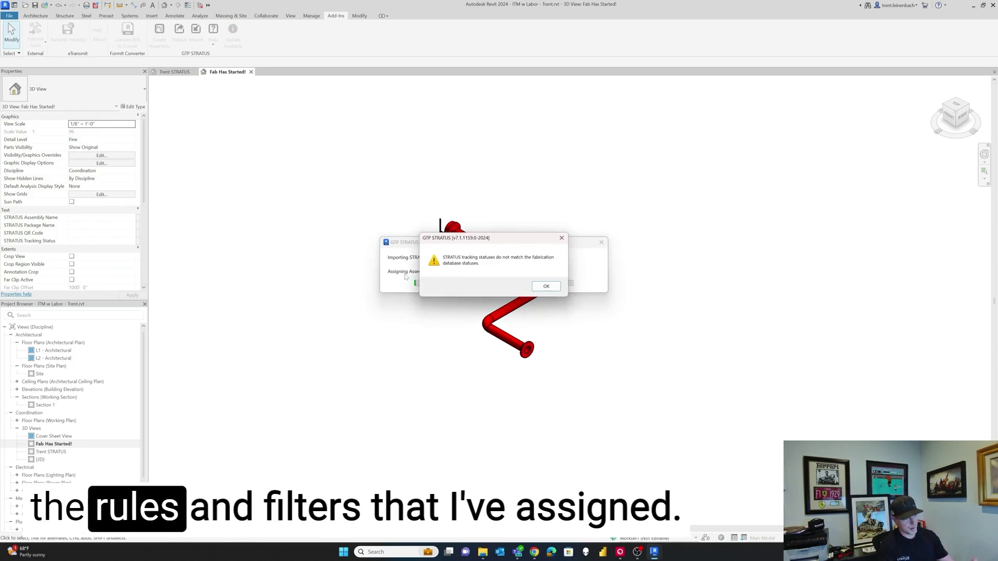
Step: Confirm the GTP STRATUS import so both spools turn red in the Fab Has Started! view
{"action": "key", "text": "Return"}
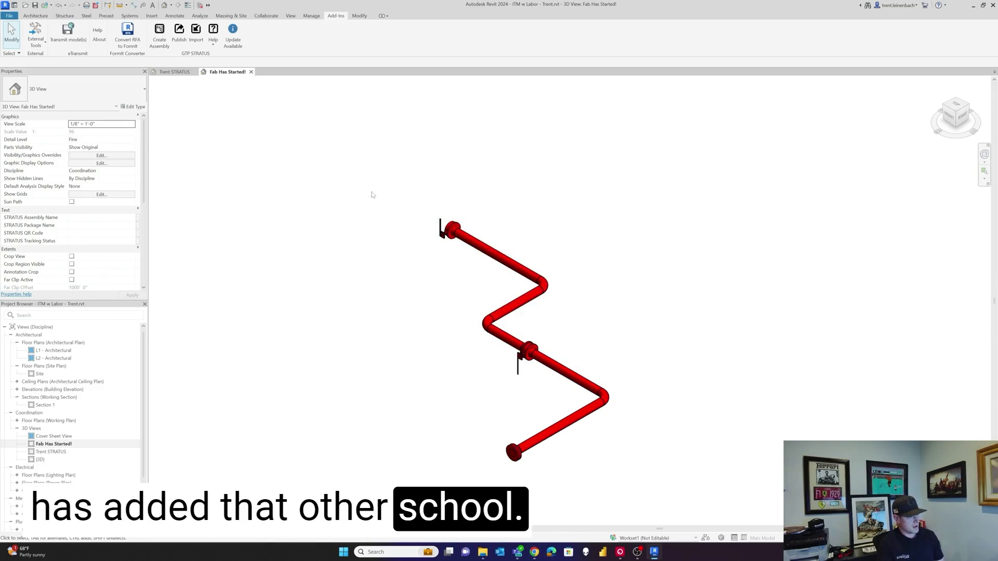
Step: Window-select both red spools and confirm all 29 parts read Issued for Fabrication
{"action": "left_click_drag", "start_coordinate": [372, 194], "coordinate": [679, 467]}
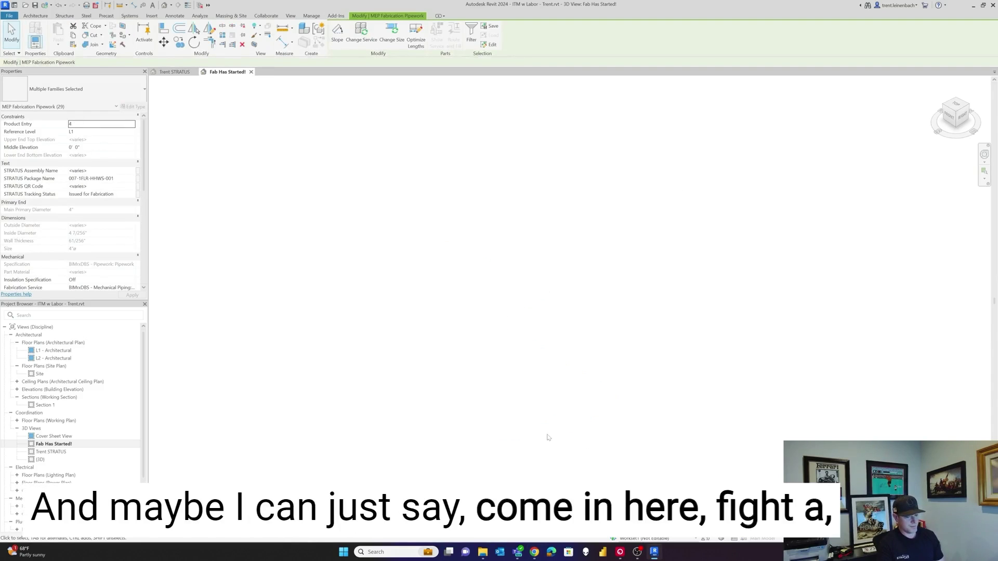
{"action": "left_click", "coordinate": [535, 402]}
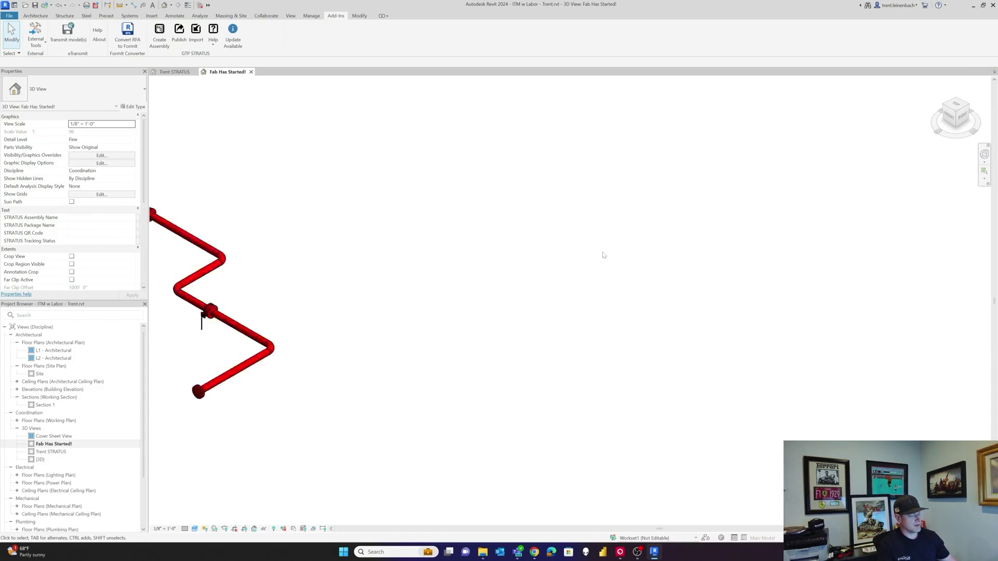
{"action": "left_click_drag", "start_coordinate": [474, 103], "coordinate": [788, 489]}
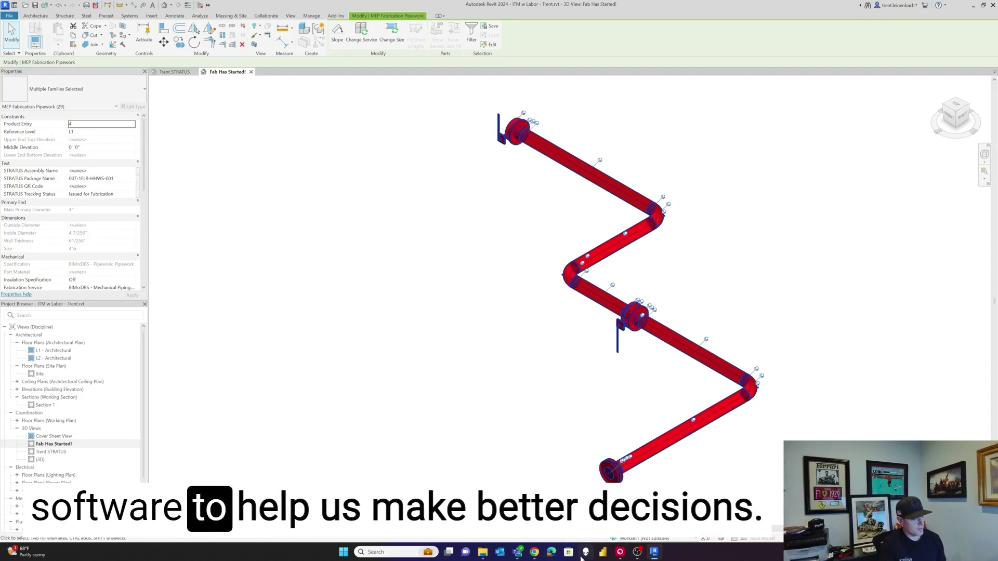
{"action": "left_click", "coordinate": [535, 552]}
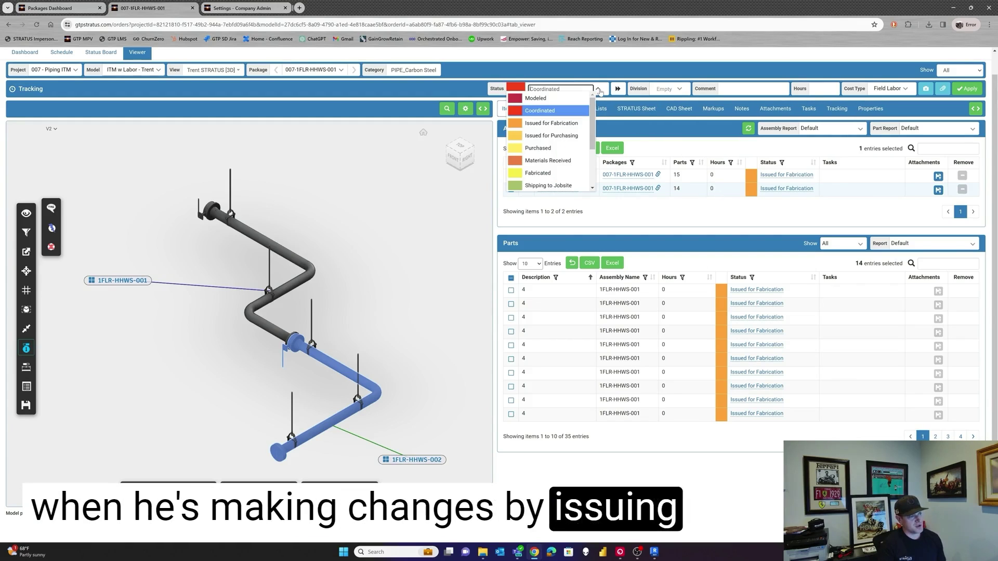
Step: Change package 007-1FLR-HHWS-001's status to Change Ordered and apply it
{"action": "left_click", "coordinate": [597, 88]}
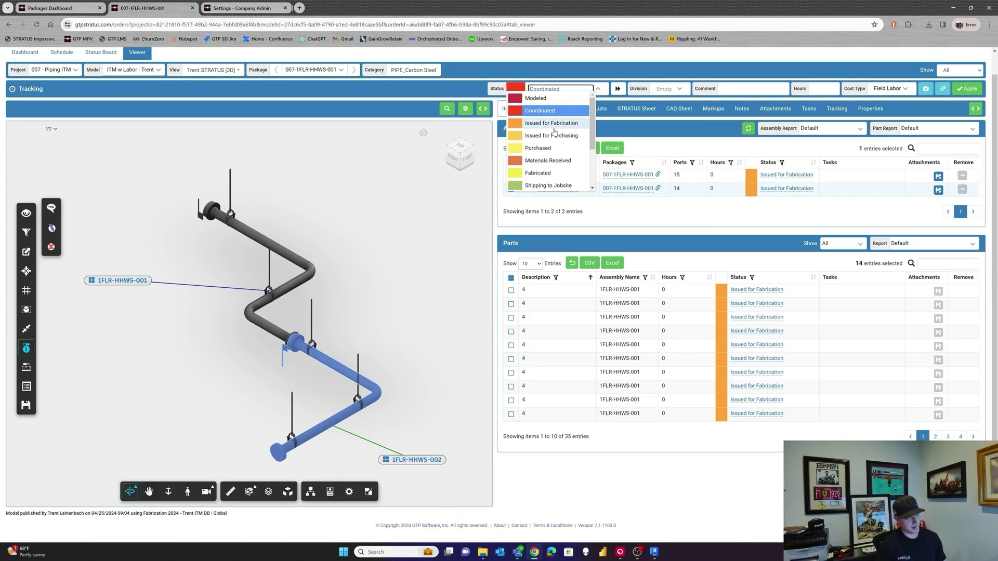
{"action": "scroll", "coordinate": [540, 146], "scroll_direction": "down", "scroll_amount": 2}
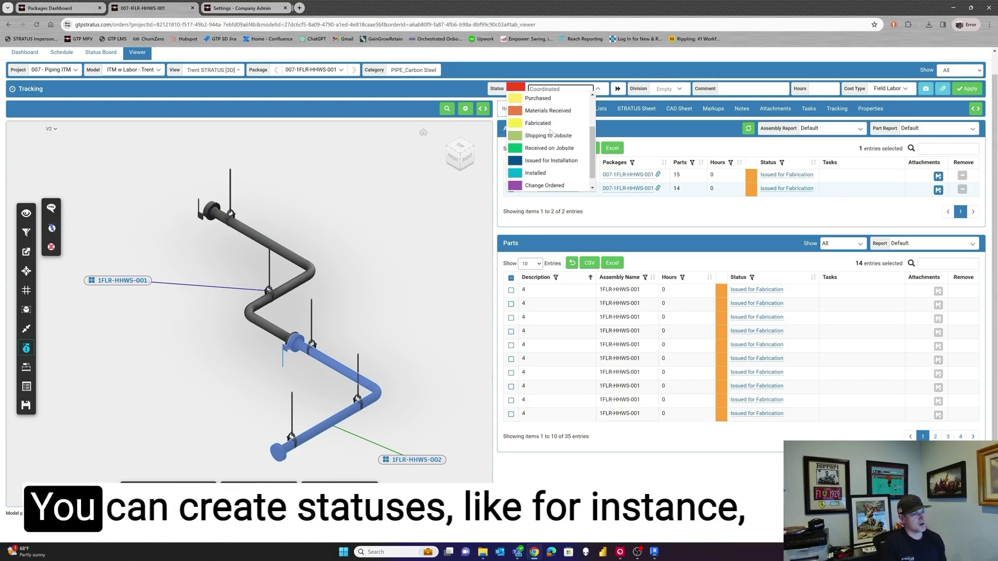
{"action": "left_click", "coordinate": [546, 175]}
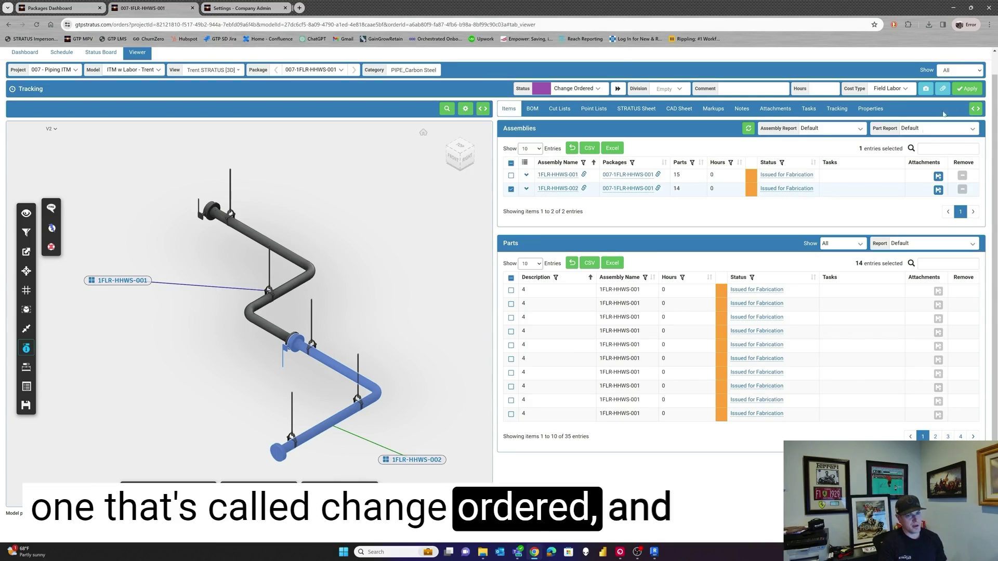
{"action": "left_click", "coordinate": [968, 89]}
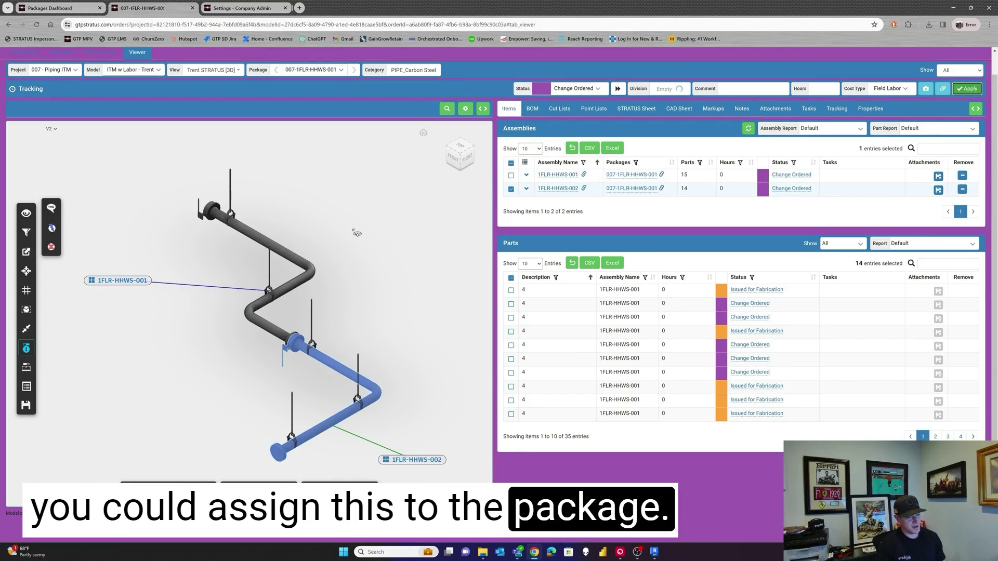